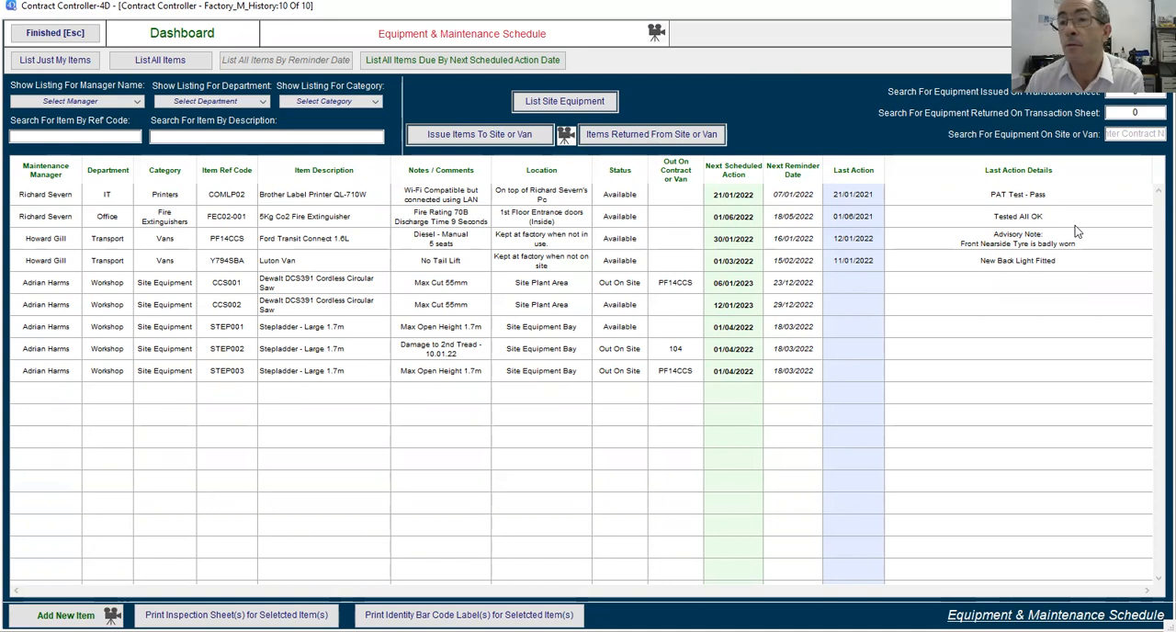
Search for the equipment out on site or van using PF14@.
click(1120, 136)
text(PF14C)
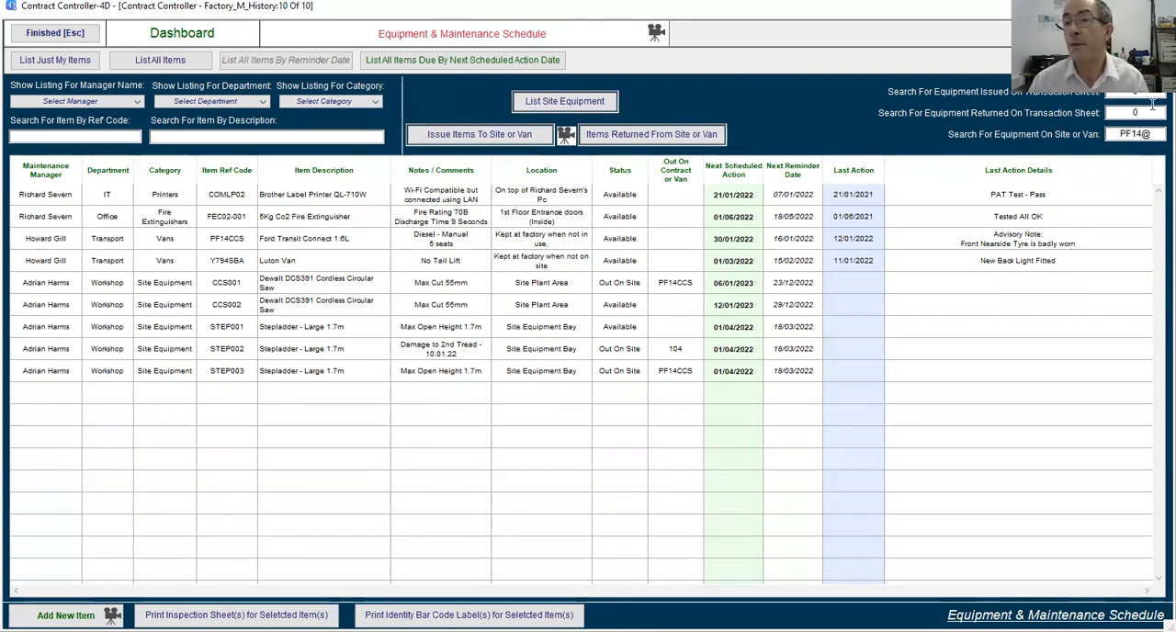
key(Return)
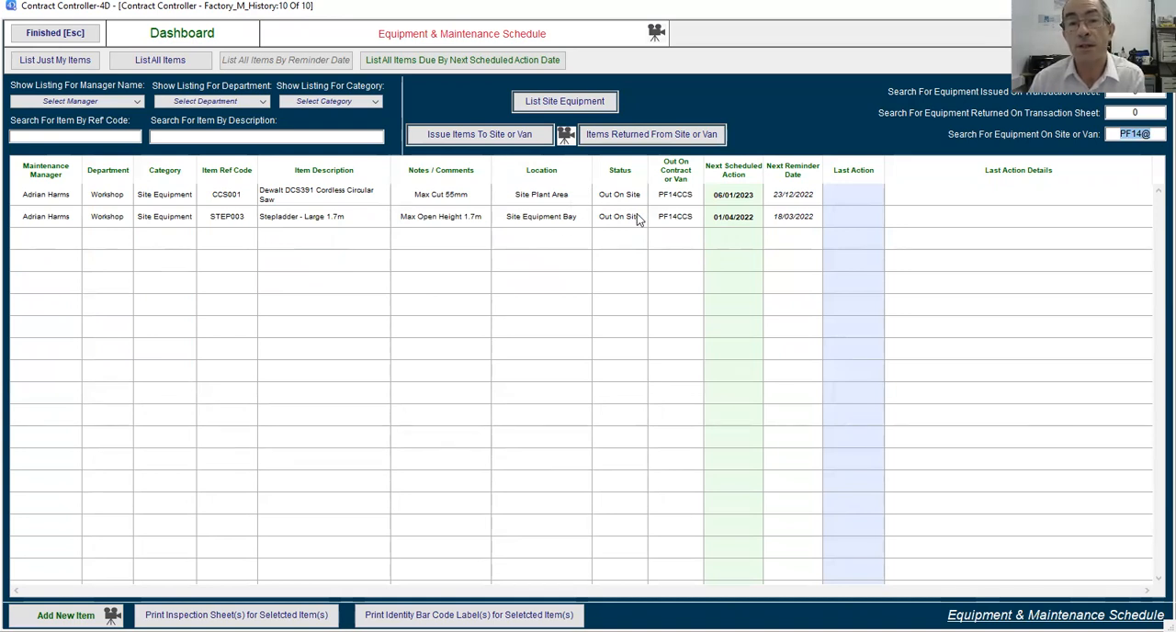
Review the general details and location audit of circular saw CCS001, close the record and list all items.
double_click(319, 199)
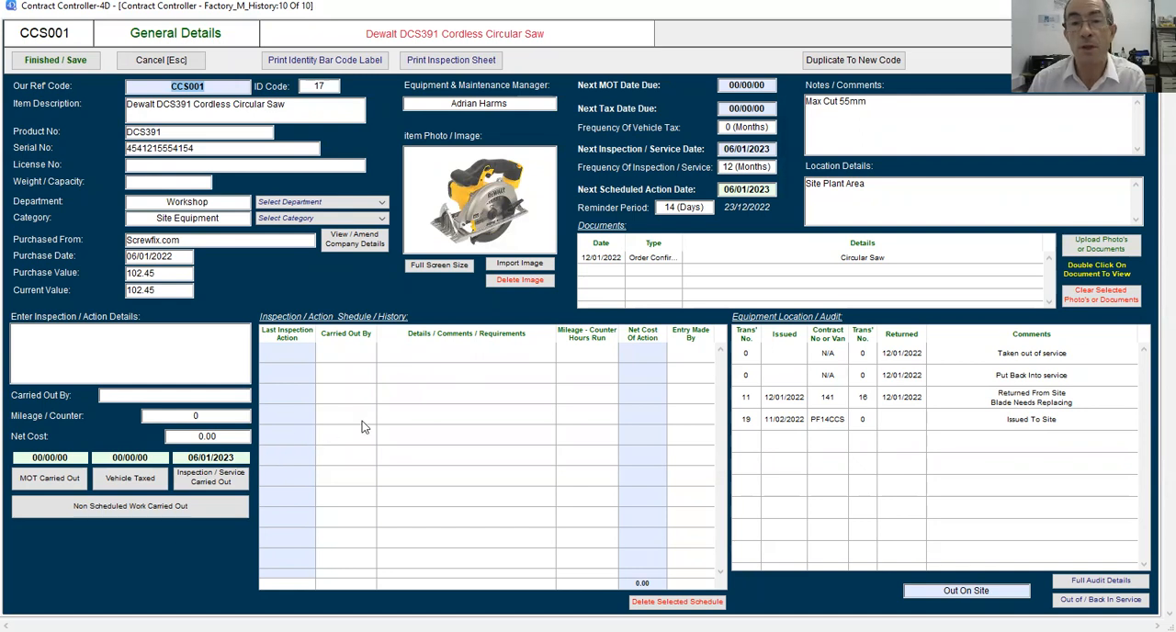
click(154, 60)
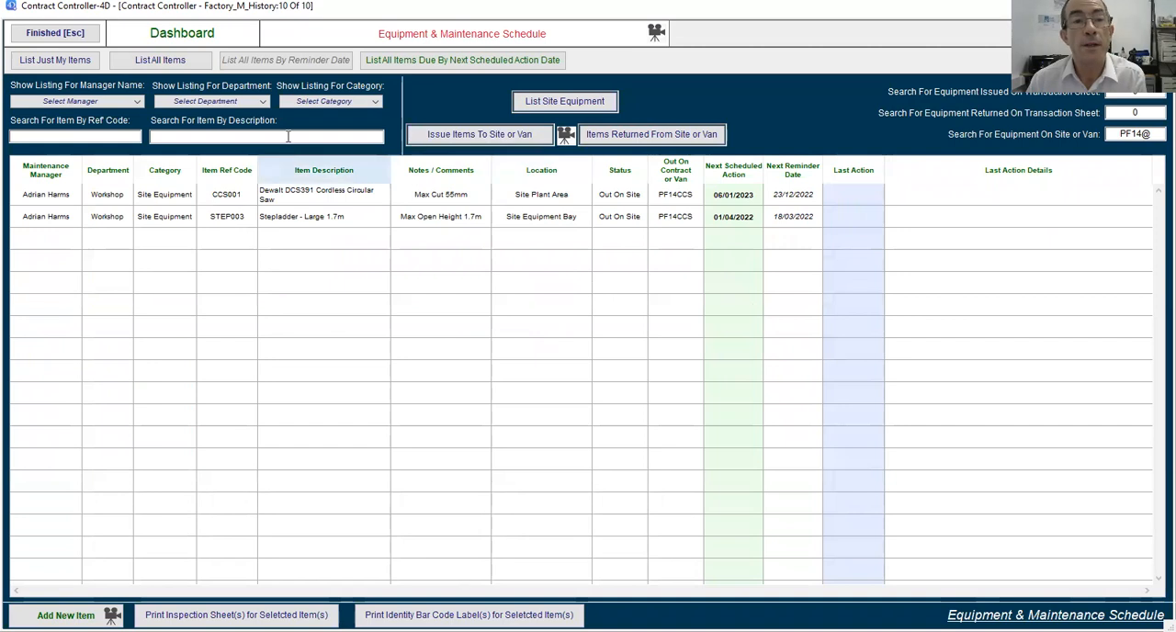
click(161, 60)
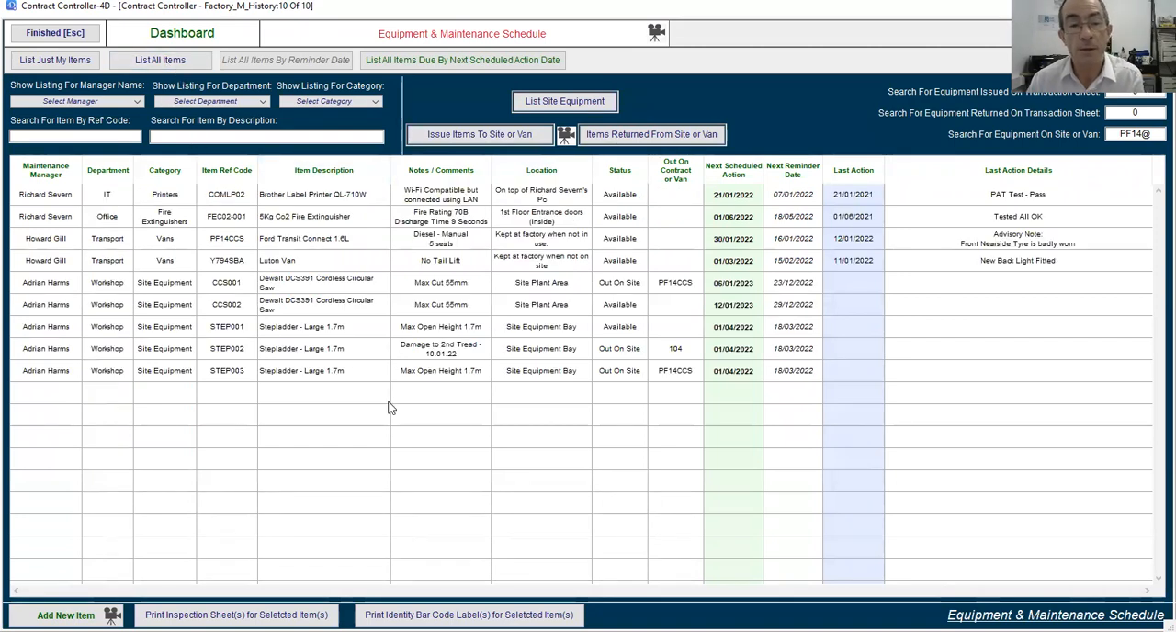
Show only the Vans category and review the equipment loaded on the Ford Transit Connect.
click(314, 103)
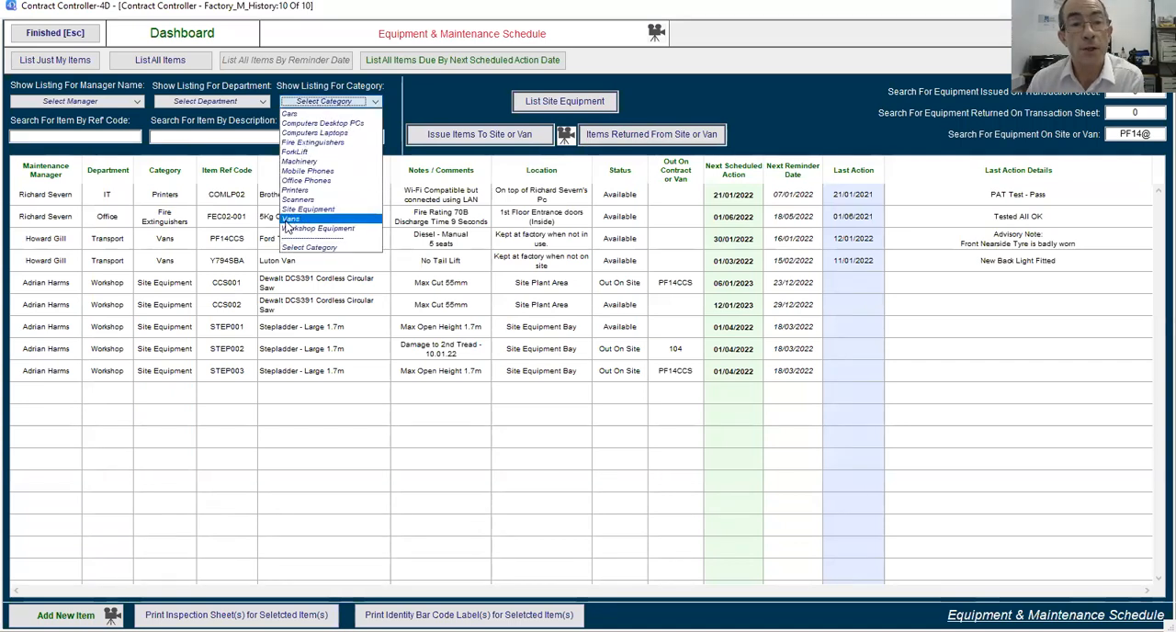
click(292, 220)
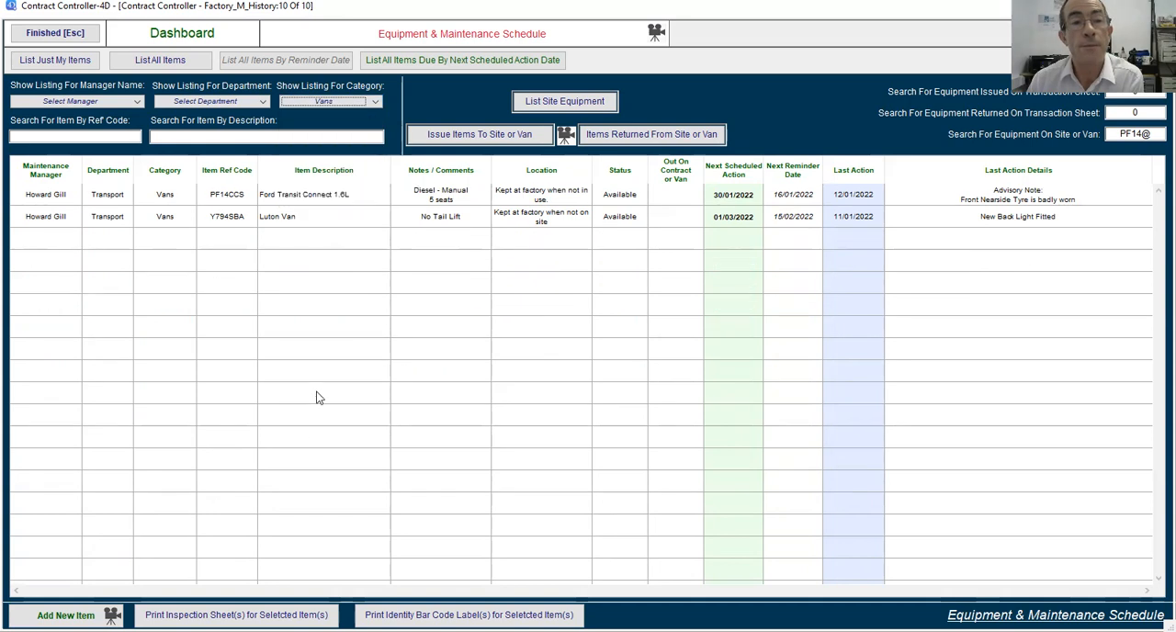
double_click(296, 195)
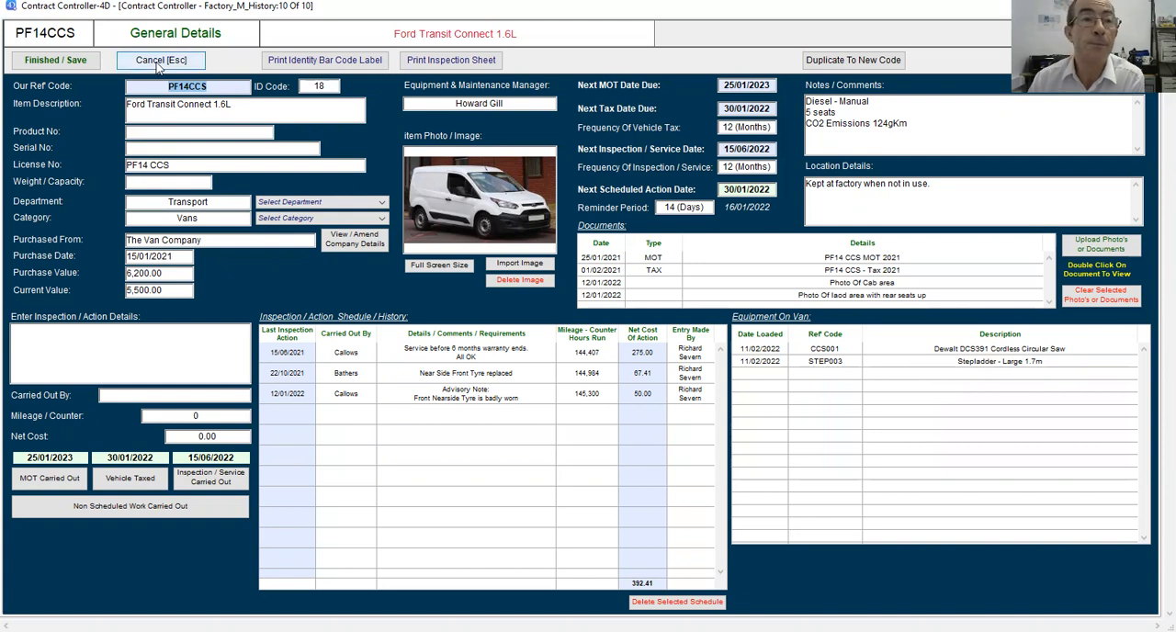
click(157, 64)
Check the Luton Van's record for equipment on board, close it and list all items.
click(302, 220)
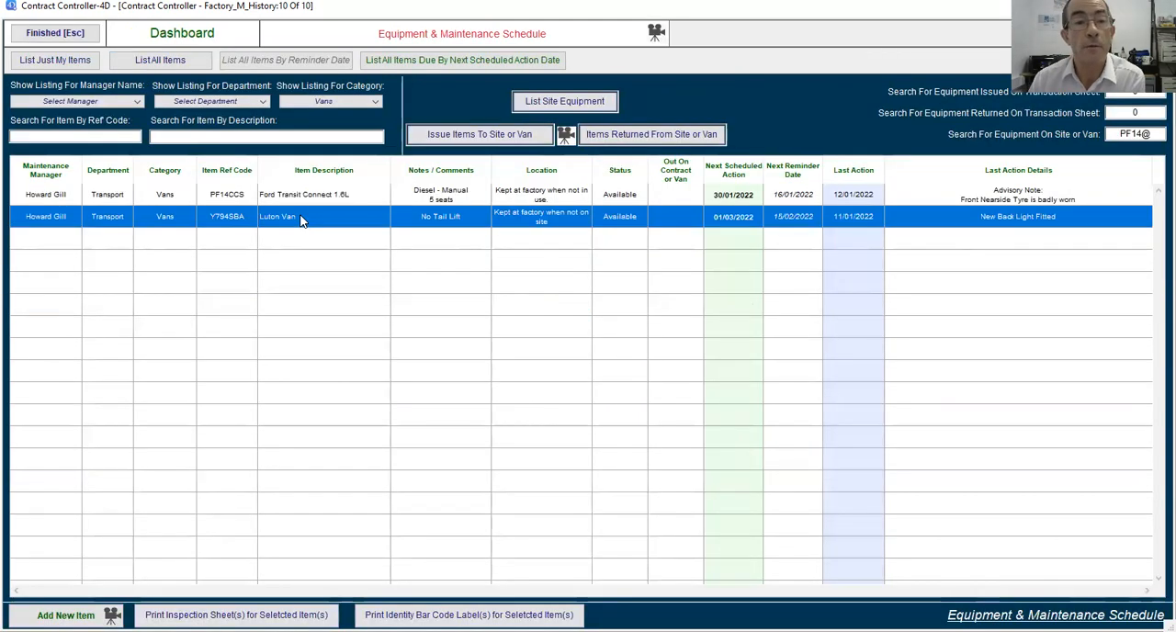
double_click(302, 219)
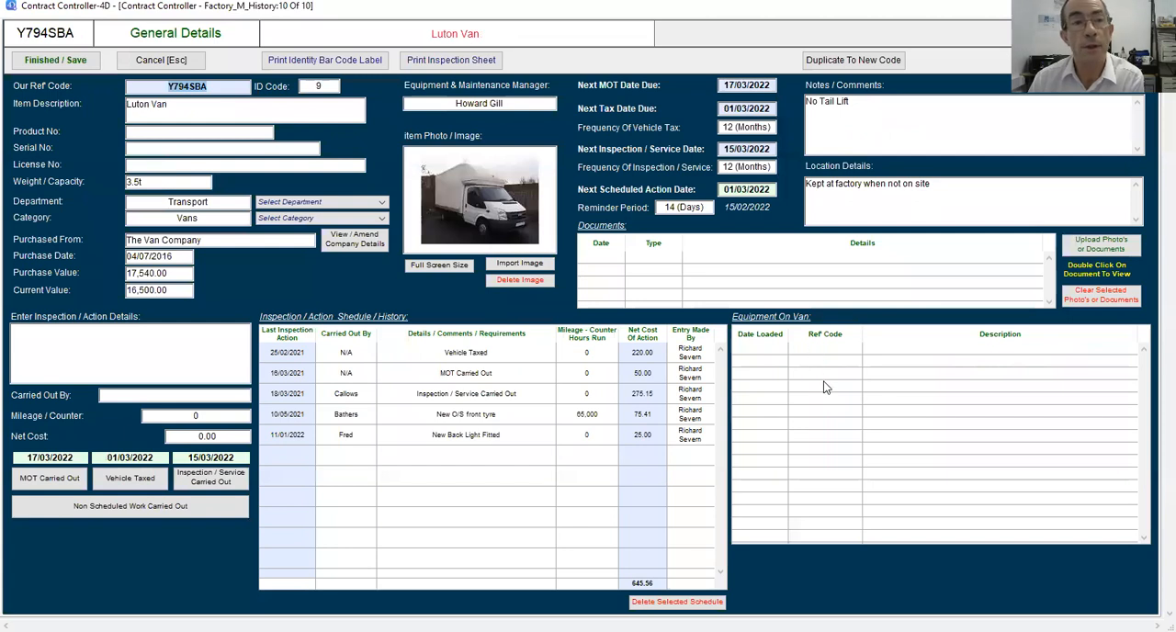
click(161, 60)
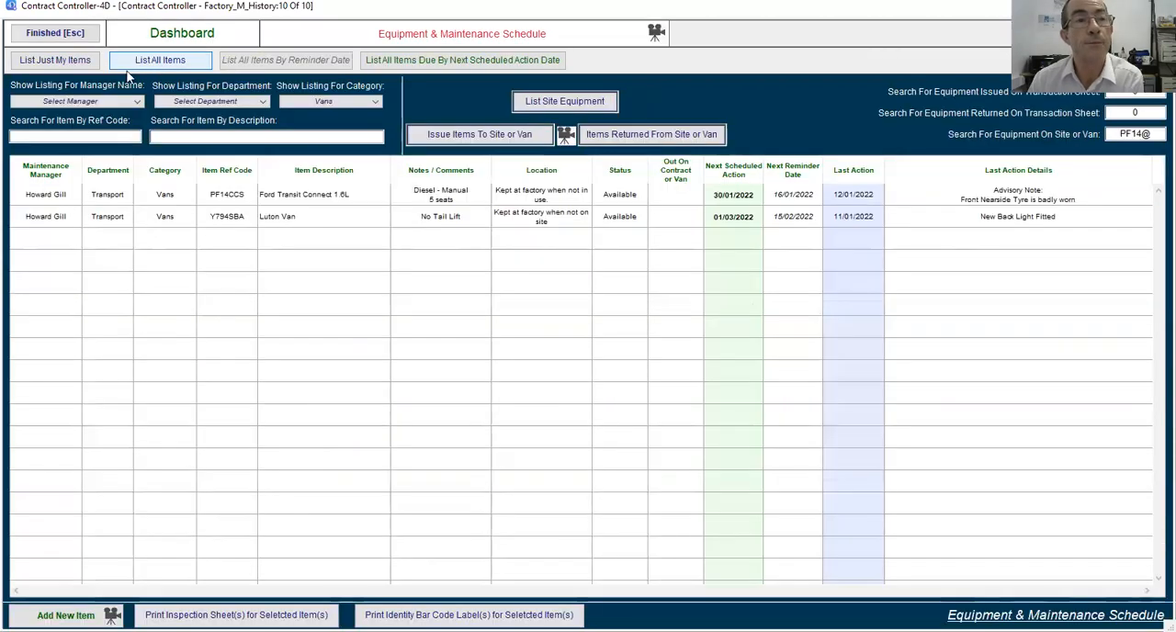
click(153, 65)
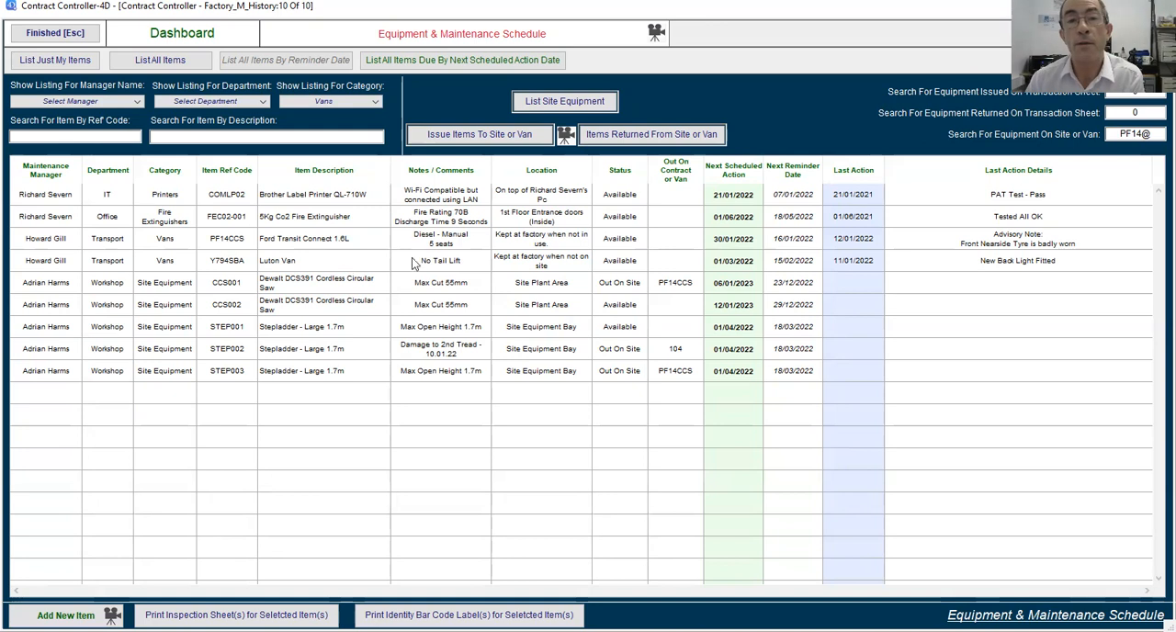
click(482, 138)
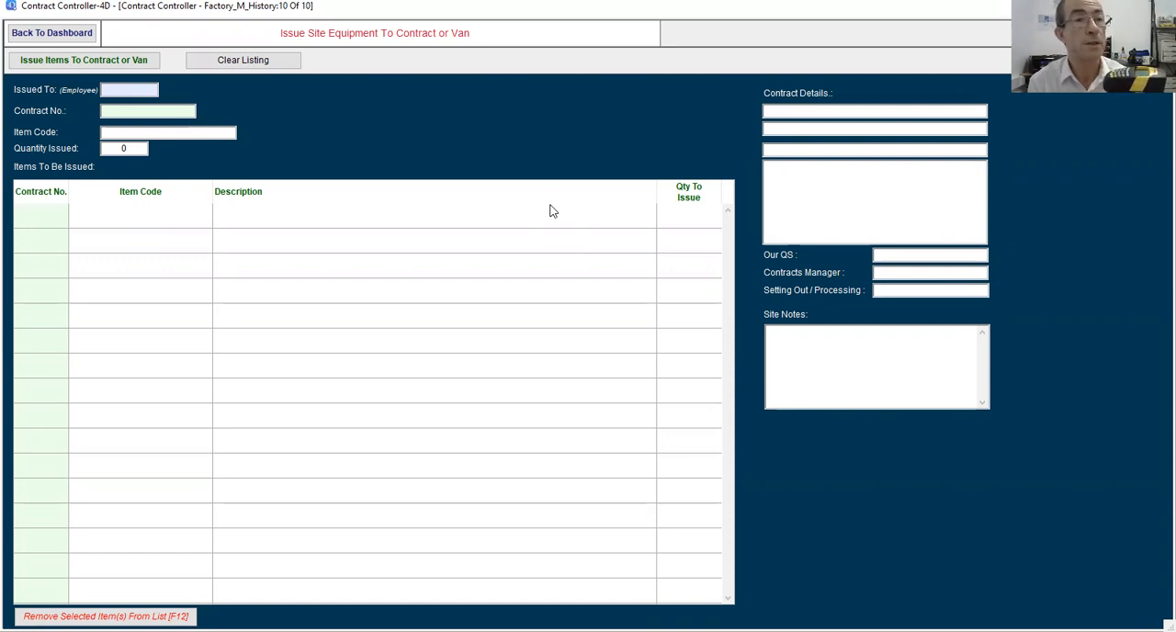
text(MS002)
key(Return)
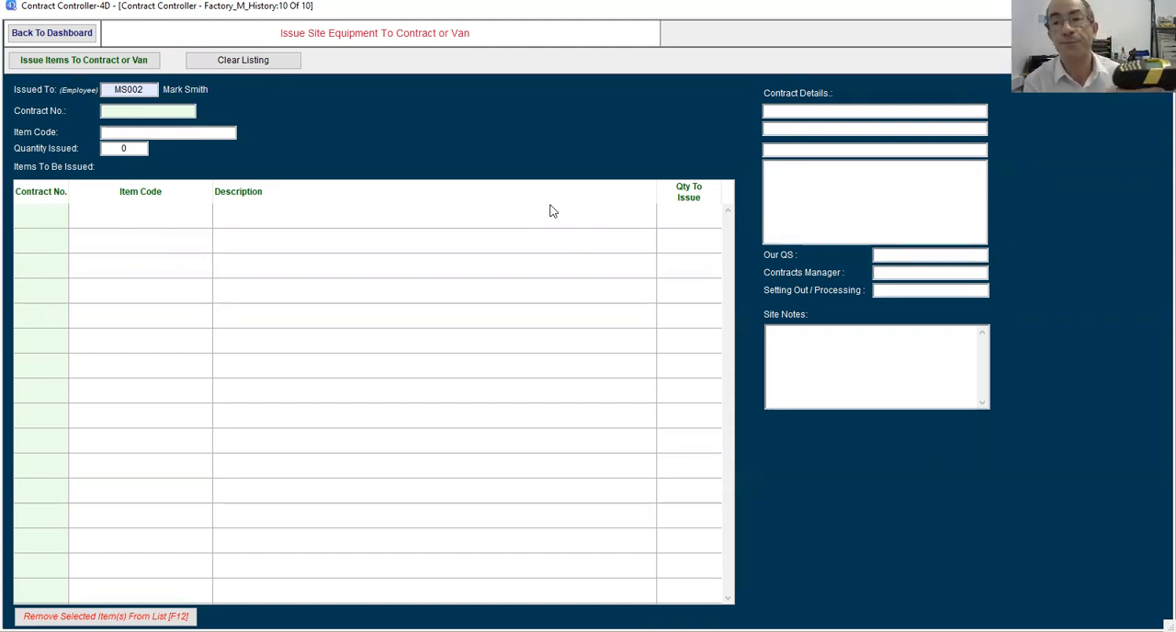
text(PF14CCS)
key(Return)
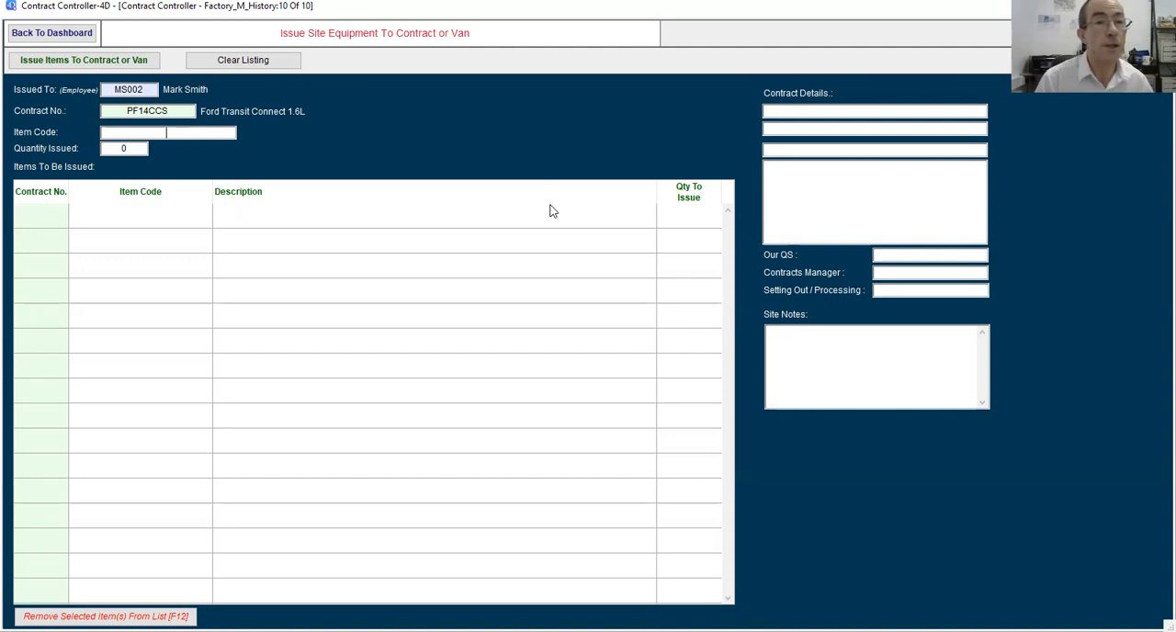
key(shift+Tab)
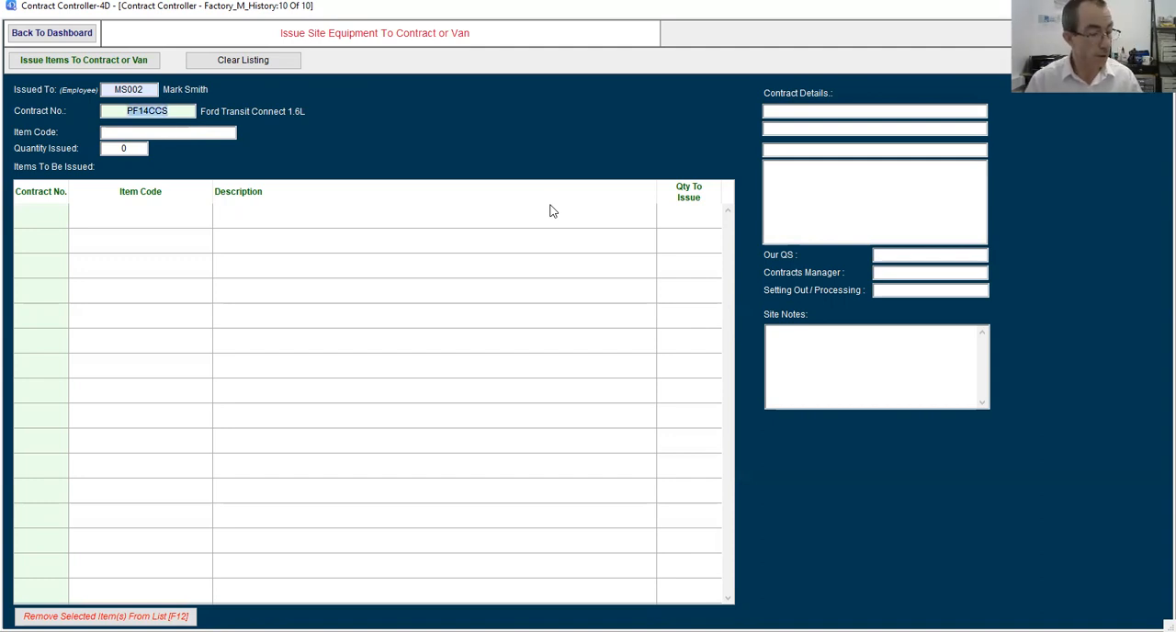
text(Y794SBA)
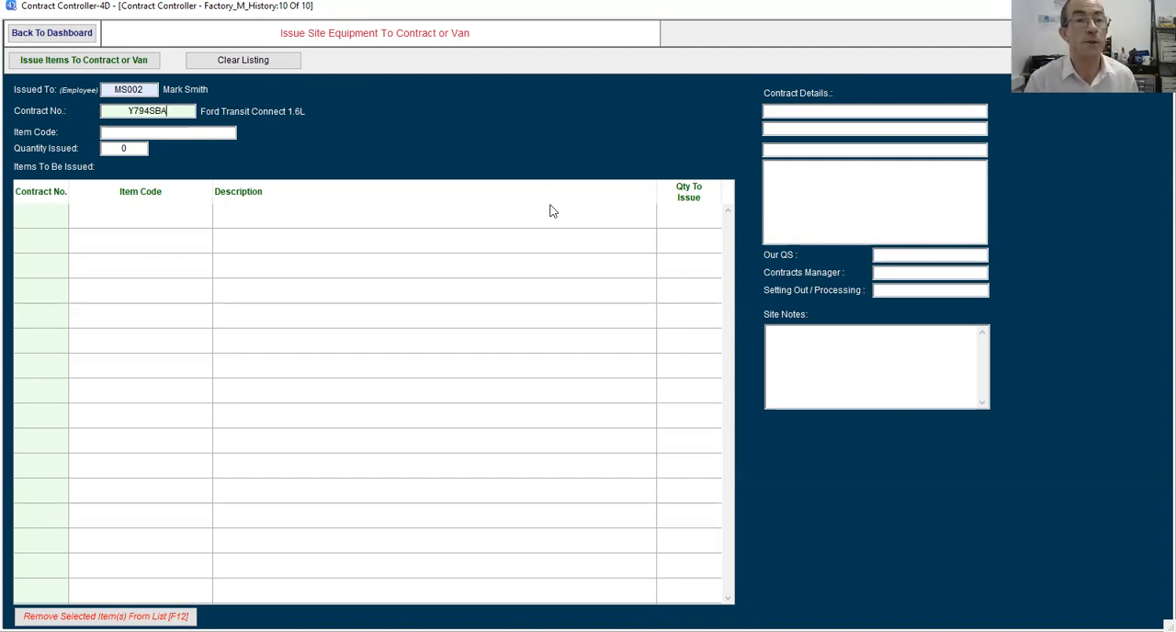
key(Return)
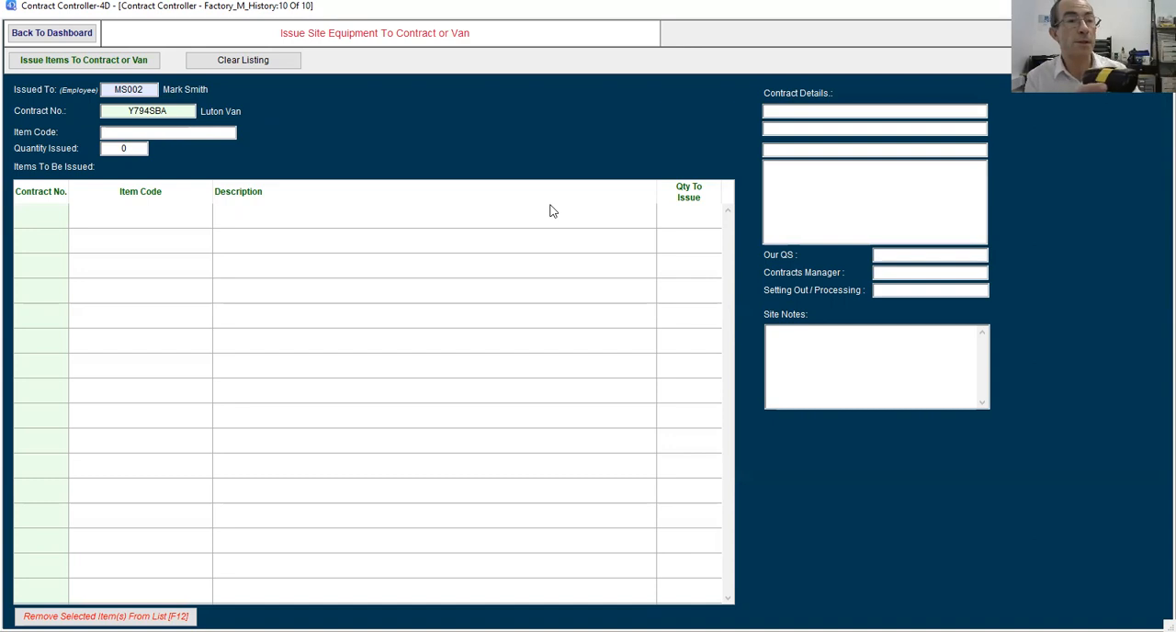
Add stepladder STEP001 and circular saw CCS002 to the items to be issued.
text(STEP001)
key(Return)
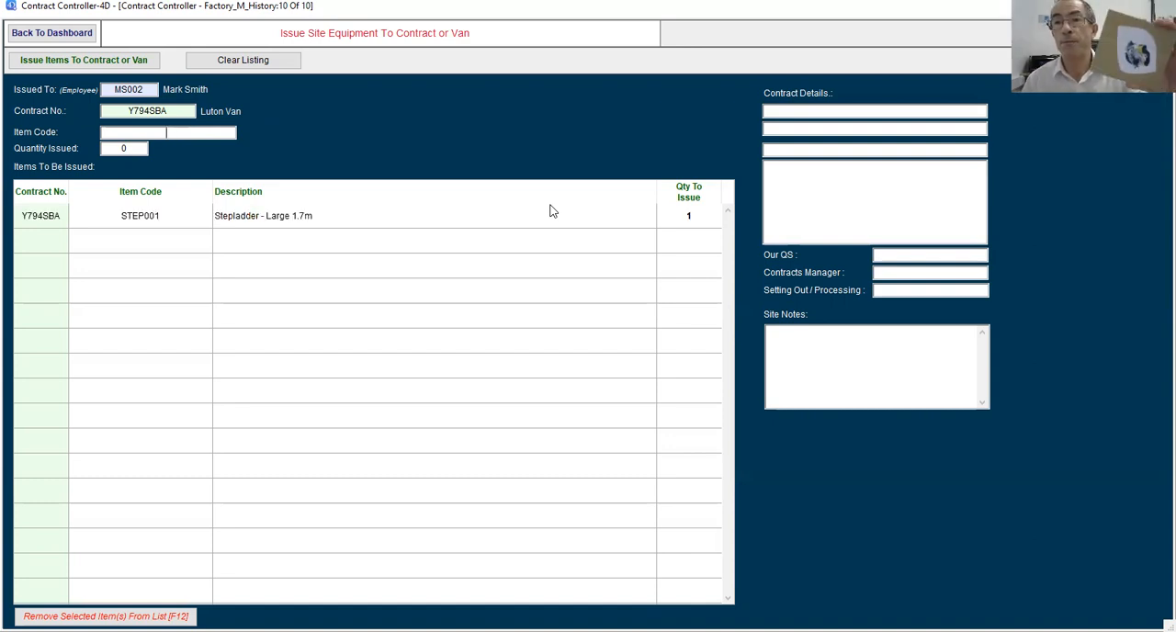
text(CCS002)
key(Return)
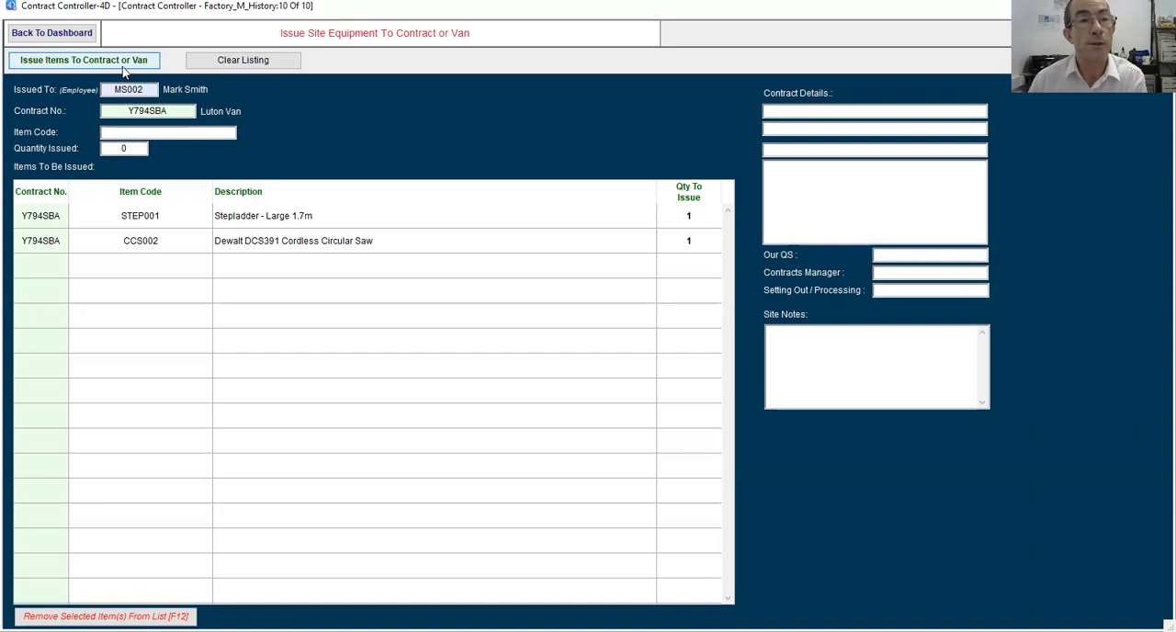
Issue the listed items to the van without printing the sheet, and return to the dashboard.
click(84, 59)
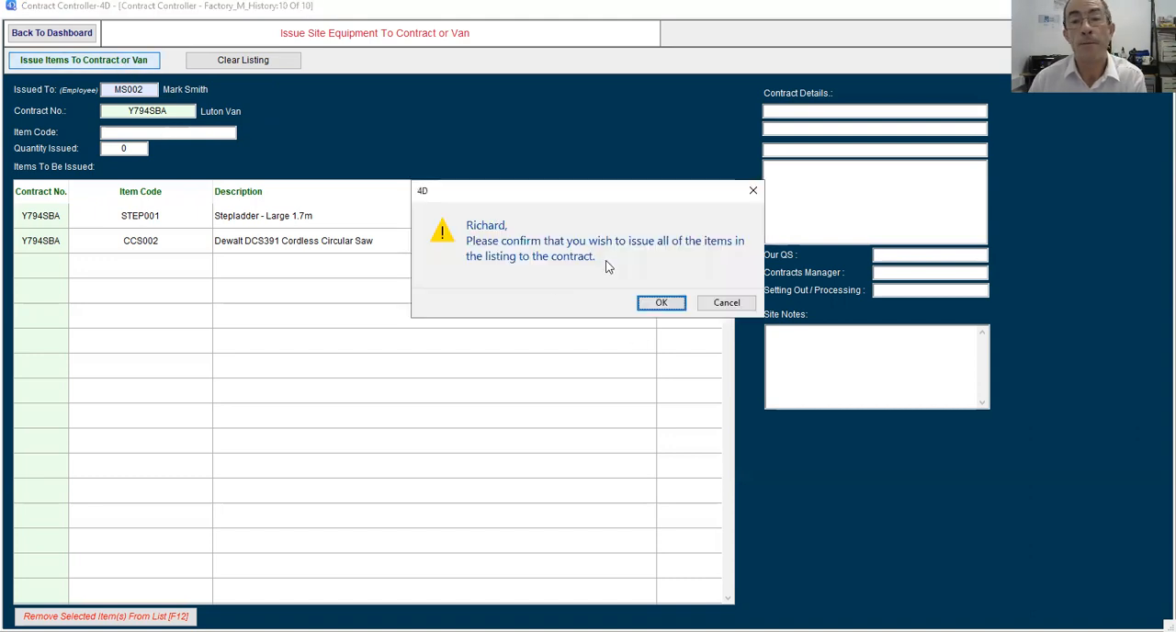
click(661, 303)
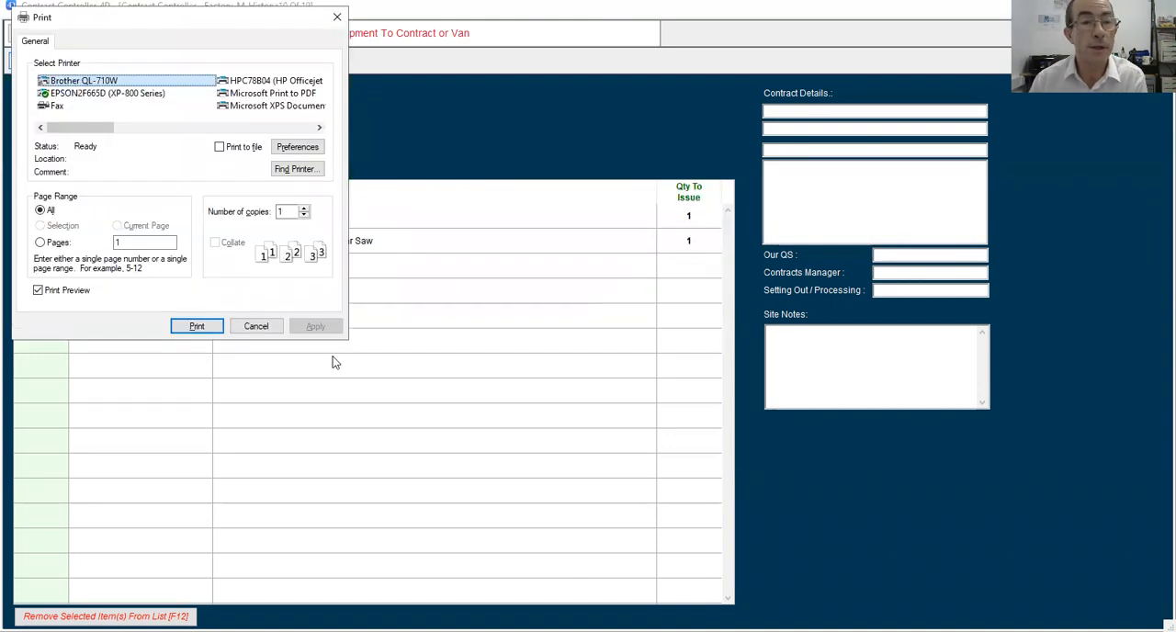
click(260, 329)
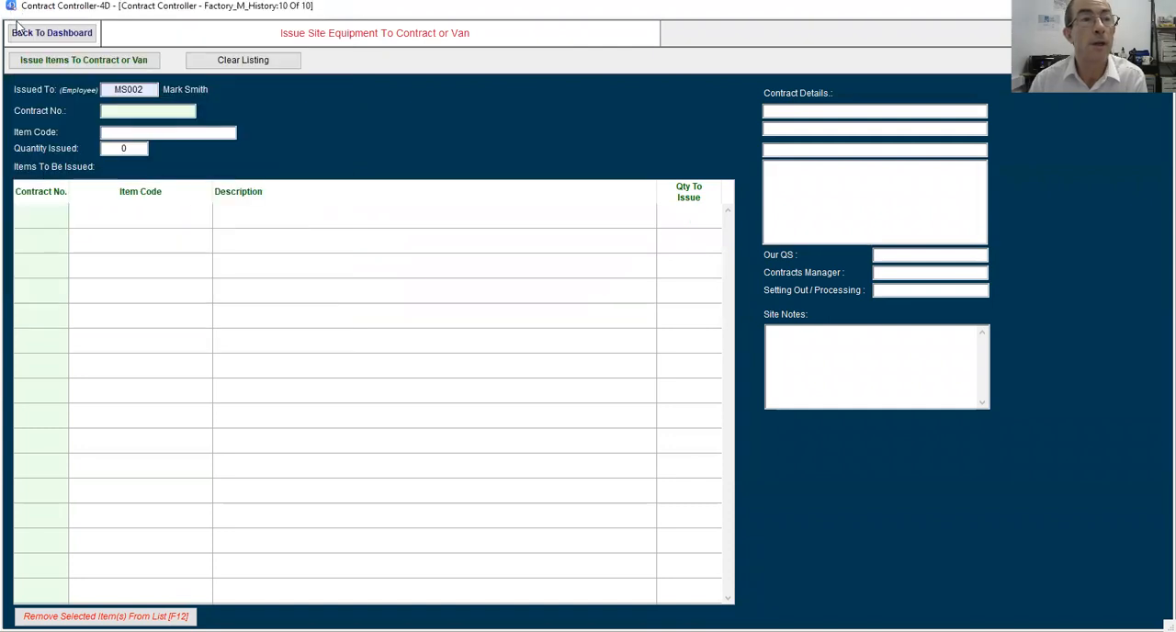
click(31, 35)
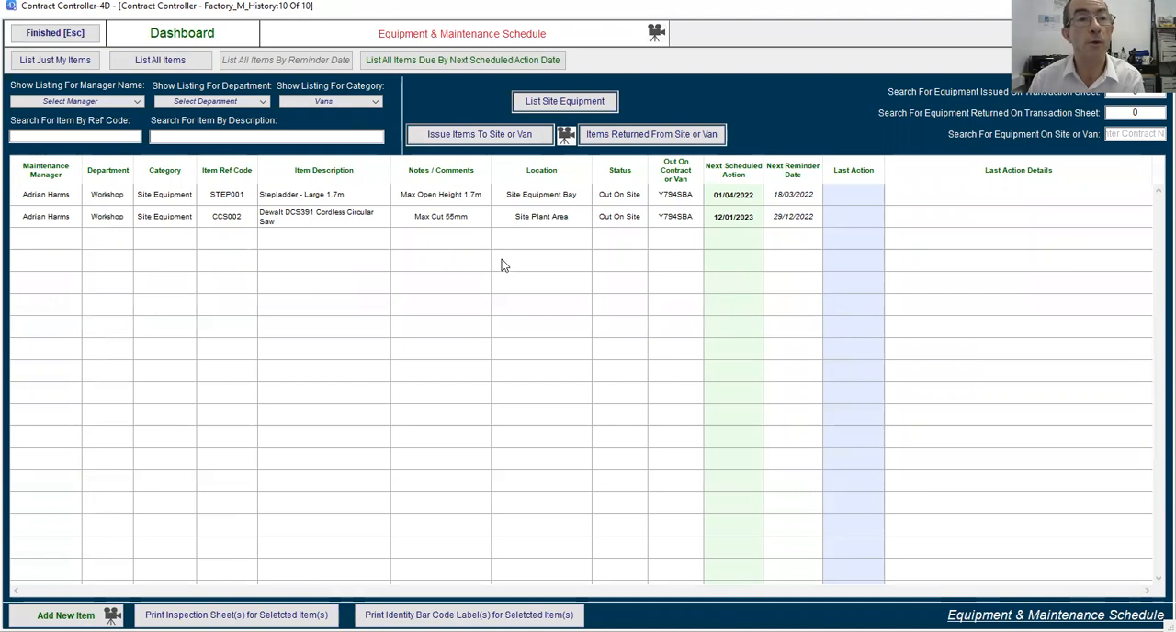
List all items and check which van CCS002 and STEP001 are assigned to.
click(169, 62)
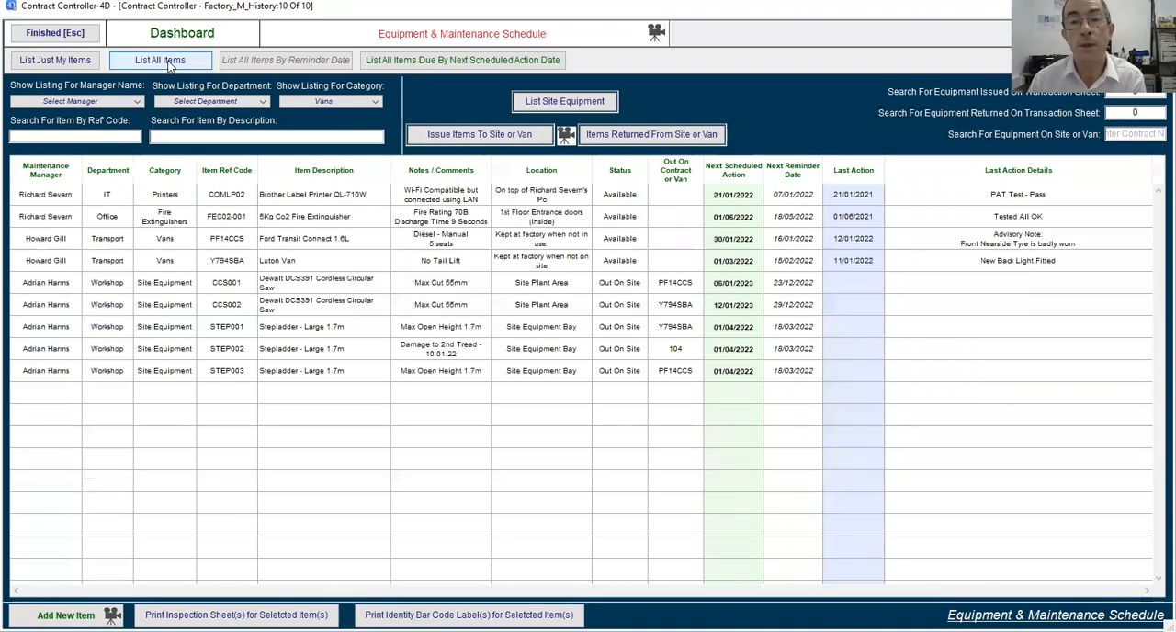
click(667, 309)
click(671, 329)
click(616, 451)
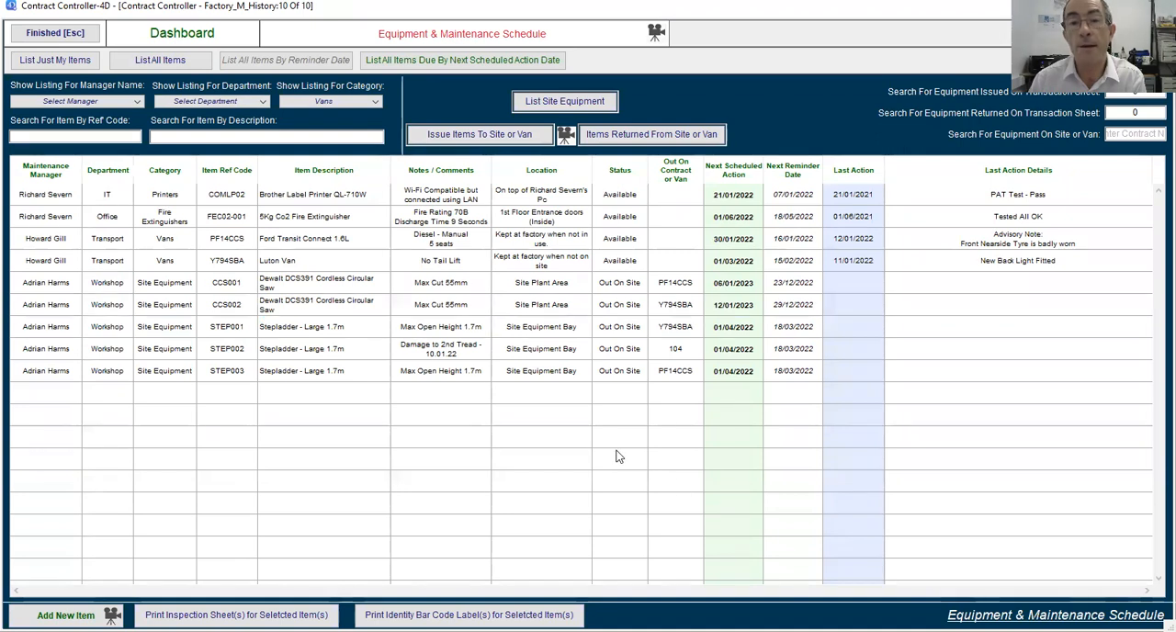
Filter the listing to Vans and review the equipment issued to the Luton Van in its record.
click(341, 106)
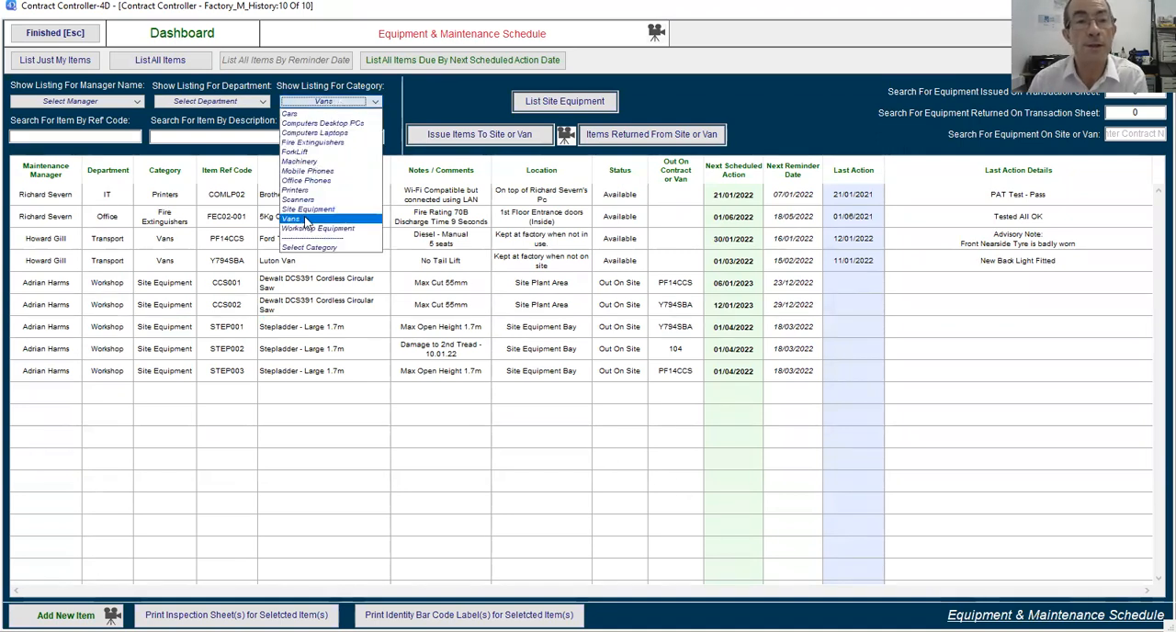
click(307, 219)
double_click(307, 218)
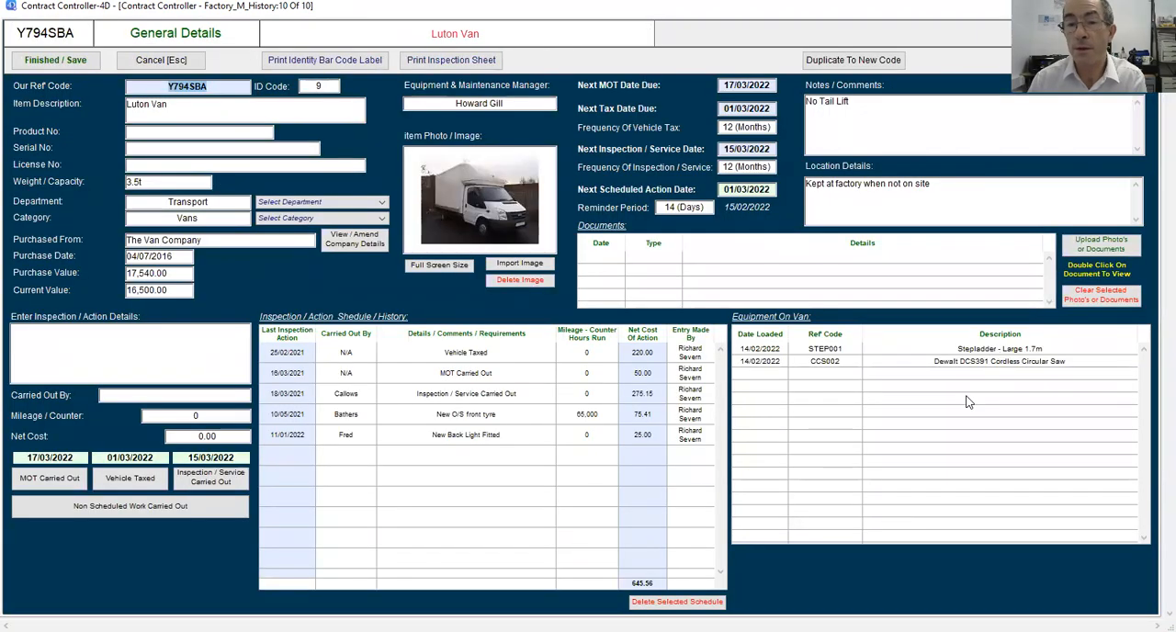
click(161, 60)
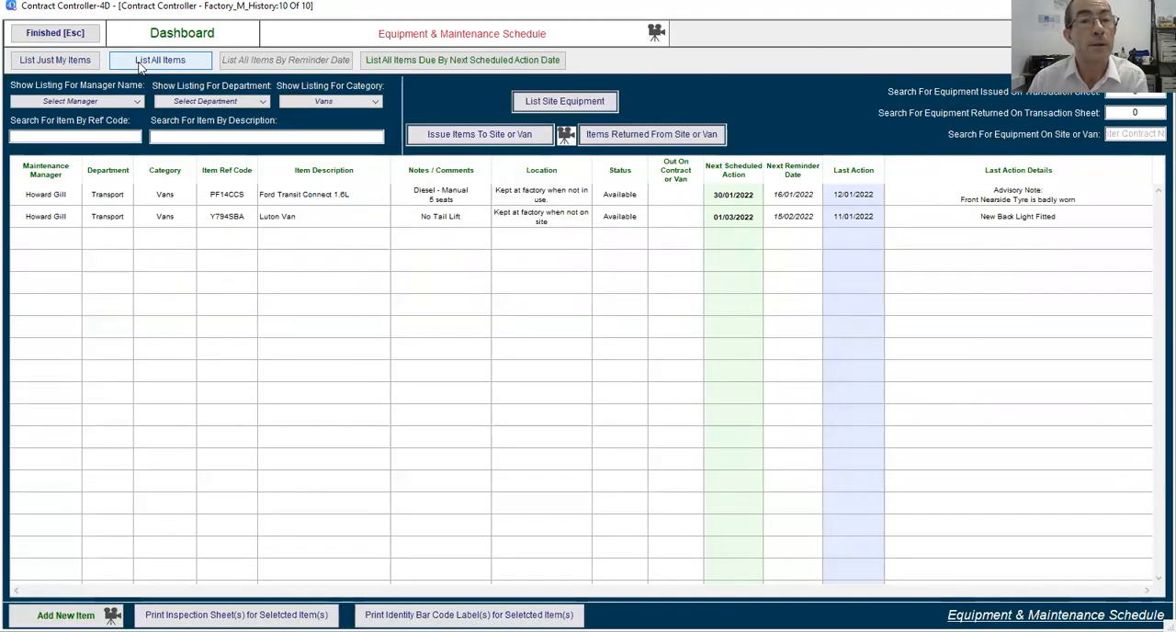
List all items and review the location audit of circular saw CCS002.
click(142, 63)
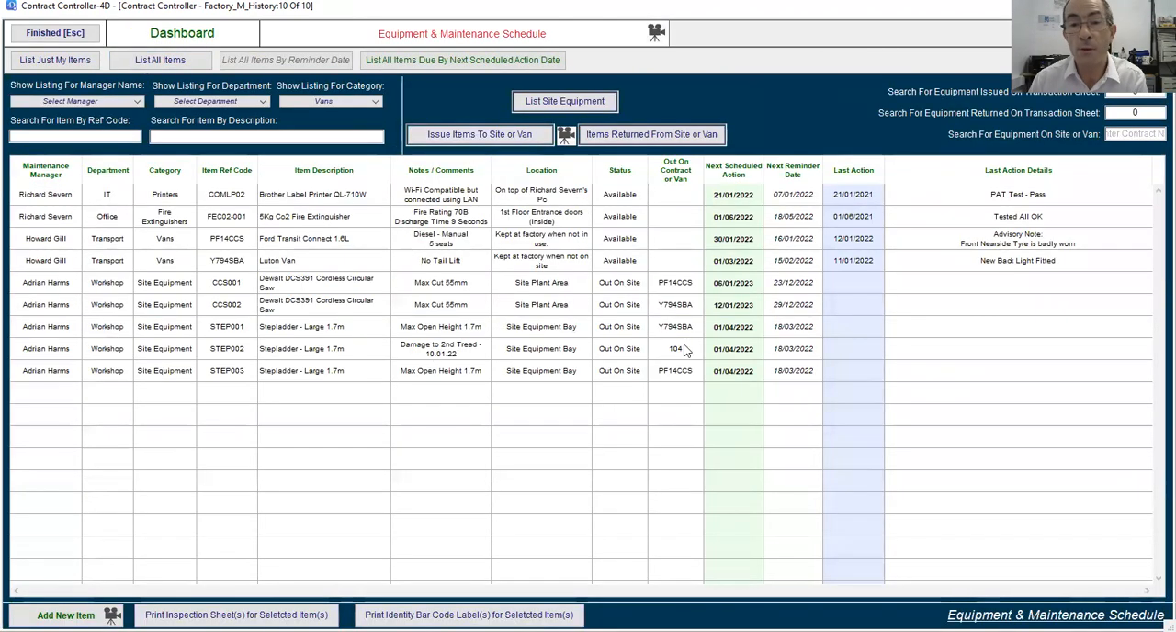
double_click(484, 303)
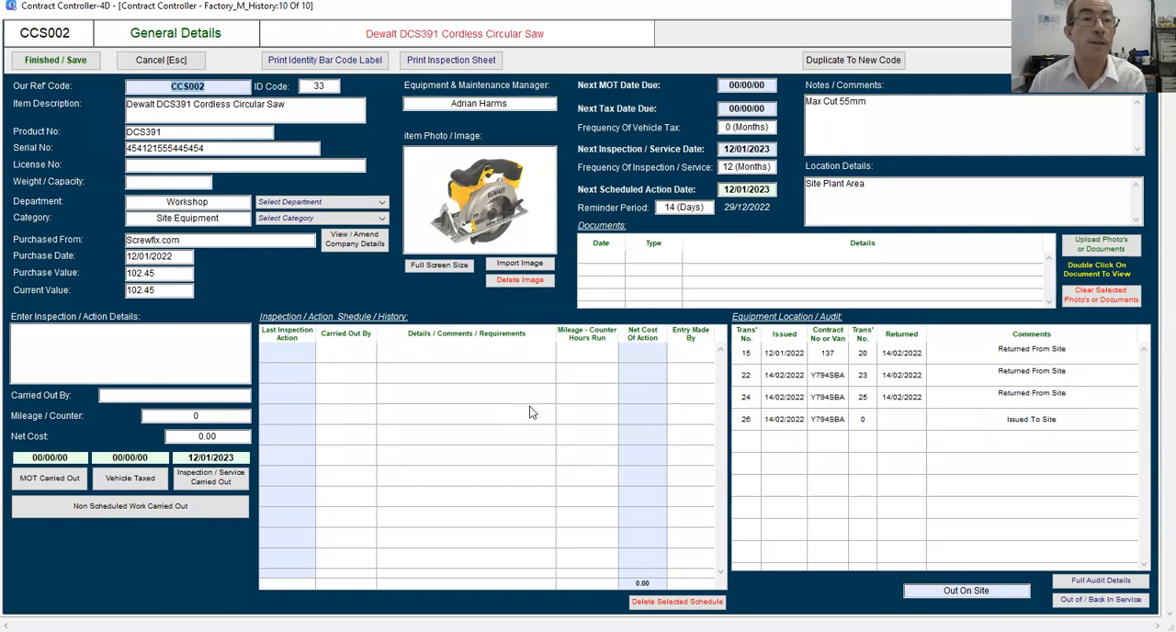
click(161, 59)
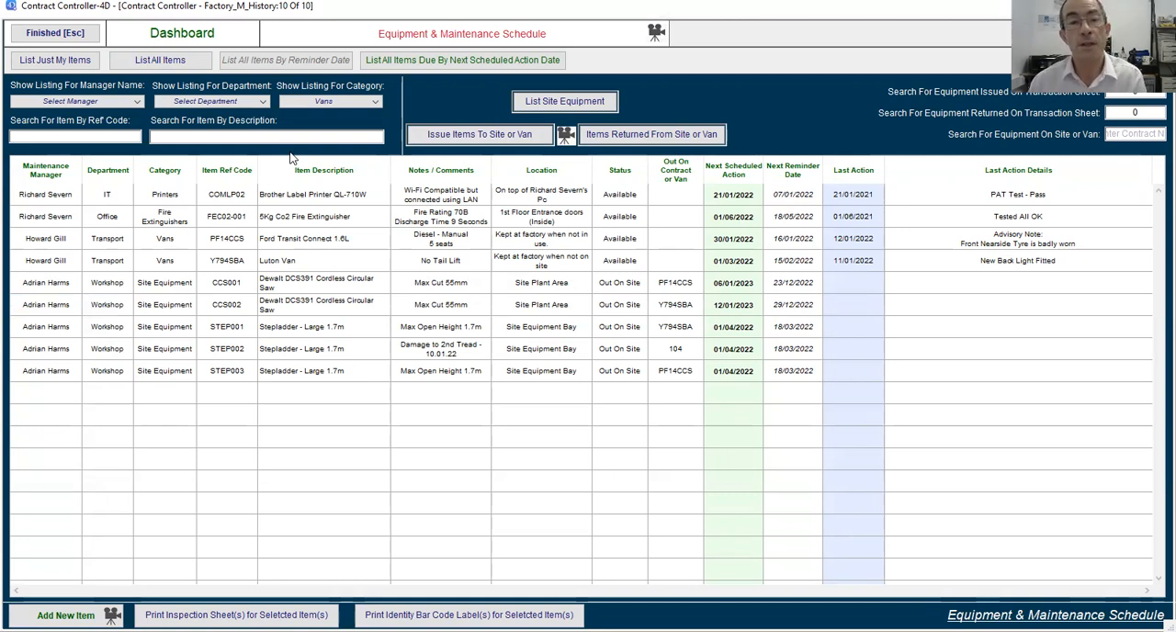
Begin a return from site or van and add STEP001 and CCS002 to the returned items.
click(675, 135)
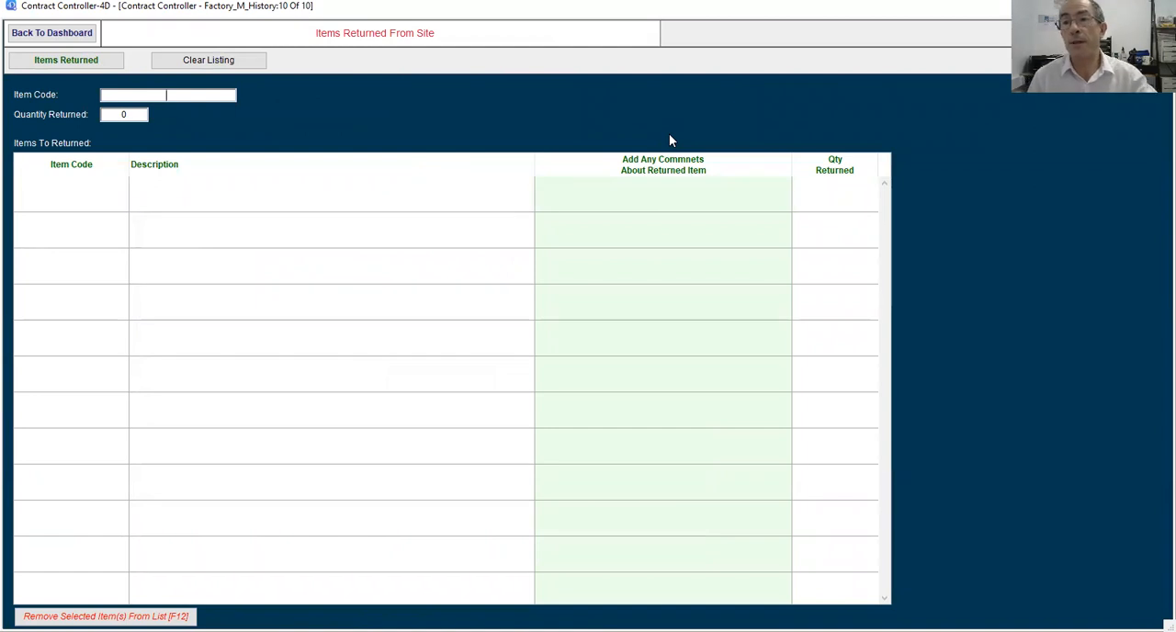
text(STEP001)
key(Return)
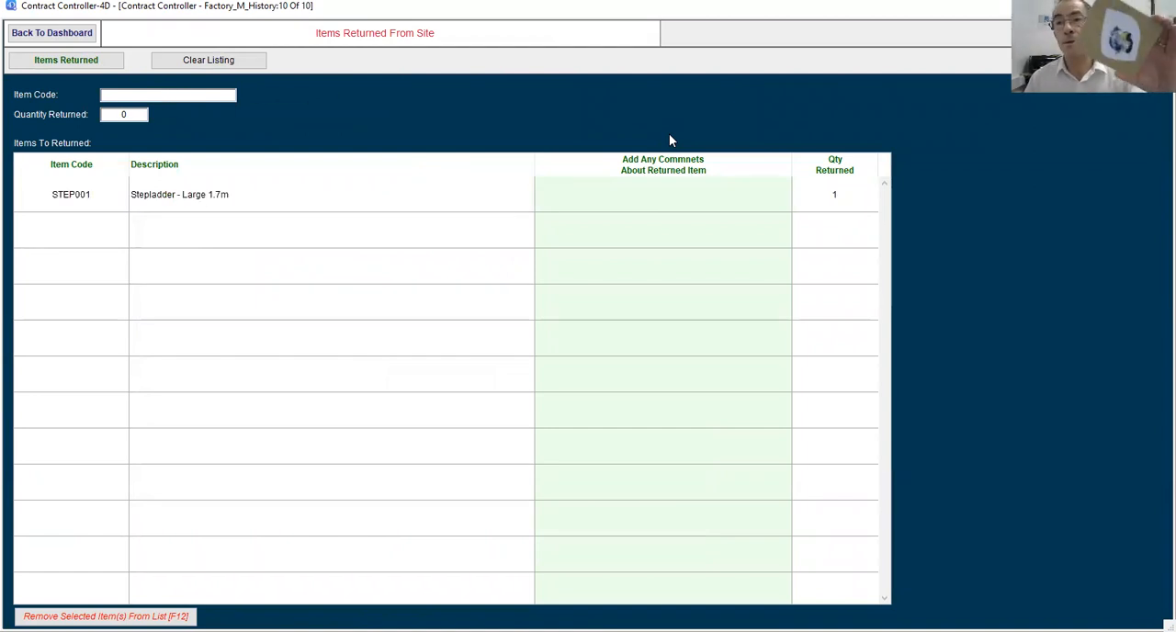
text(CCS002)
key(Return)
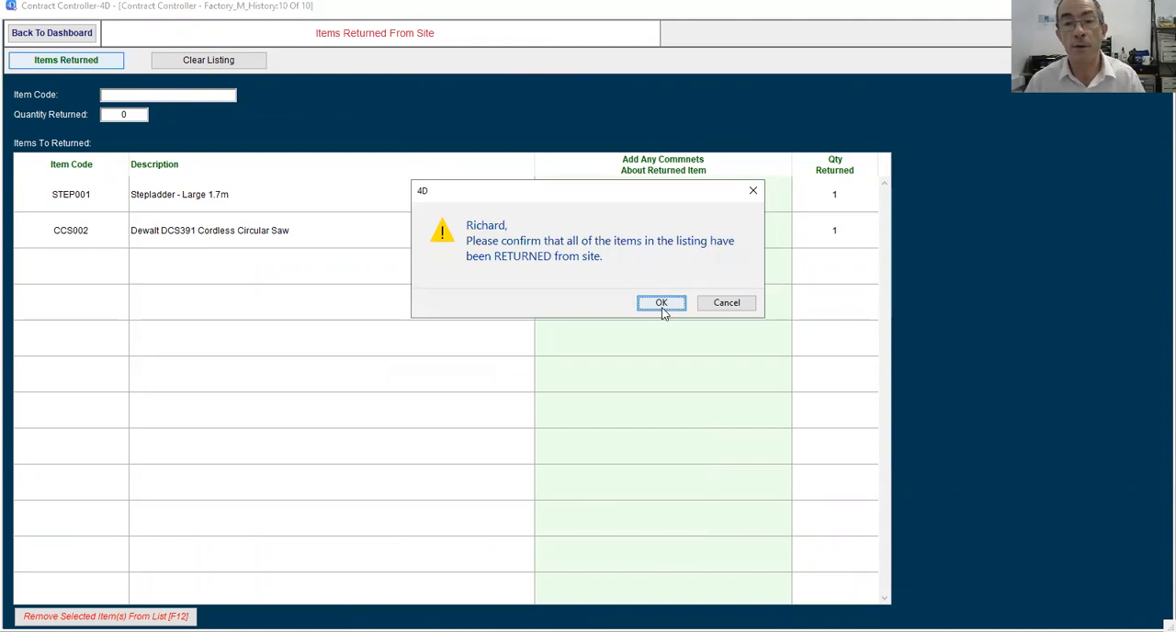
Confirm that STEP001 and CCS002 have been returned from site, and list all items on the dashboard to check their status.
click(661, 305)
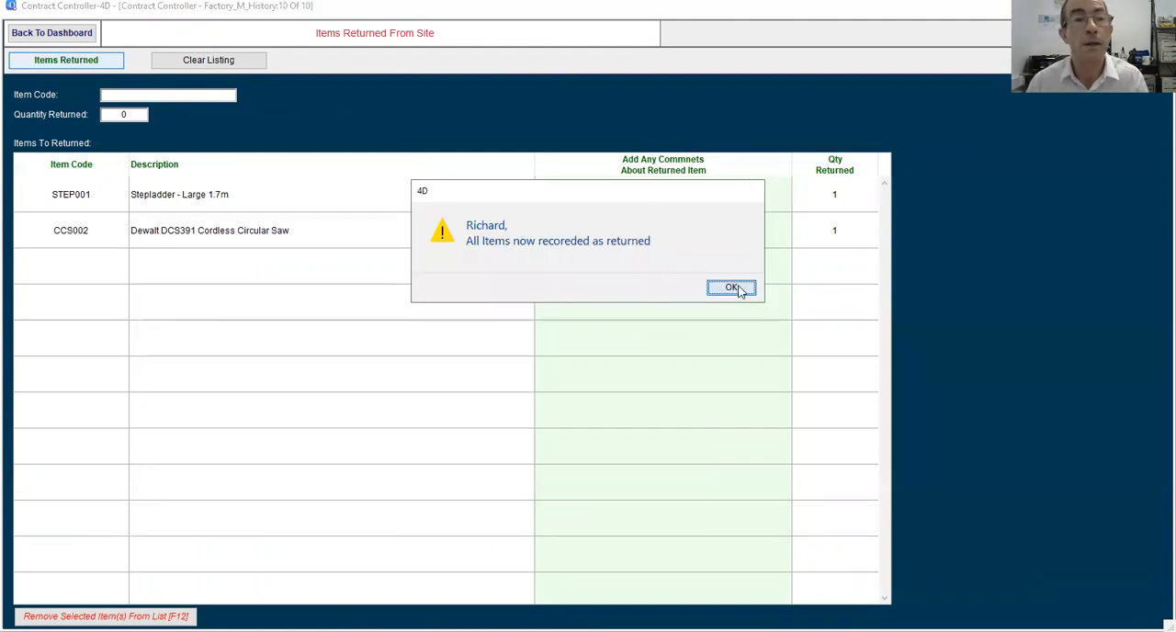
click(66, 37)
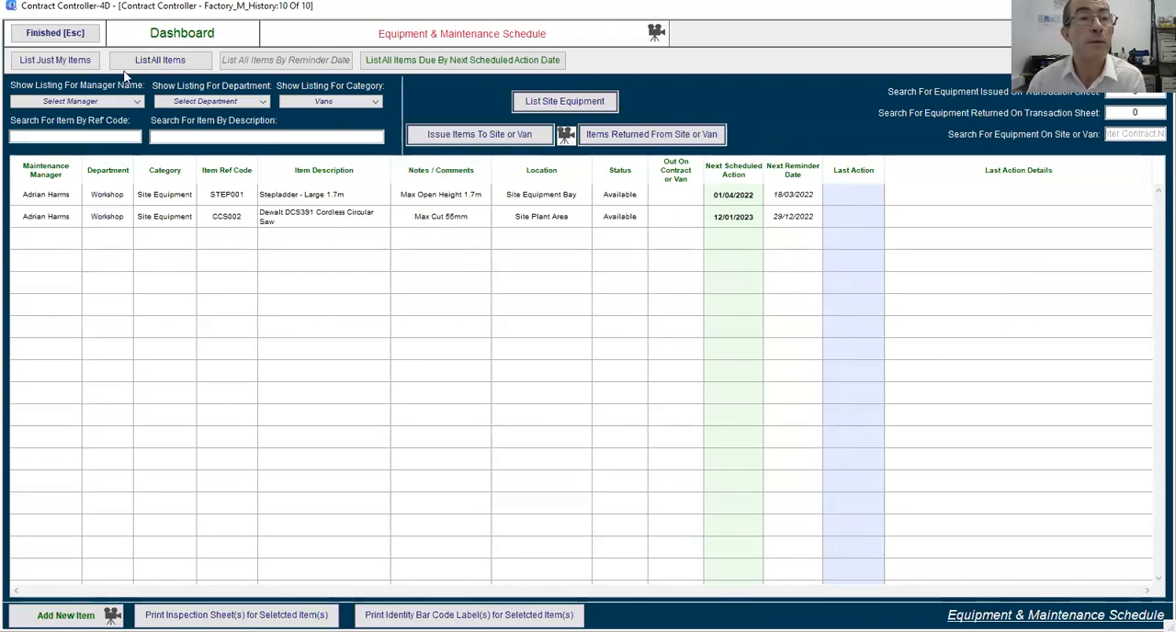
click(160, 60)
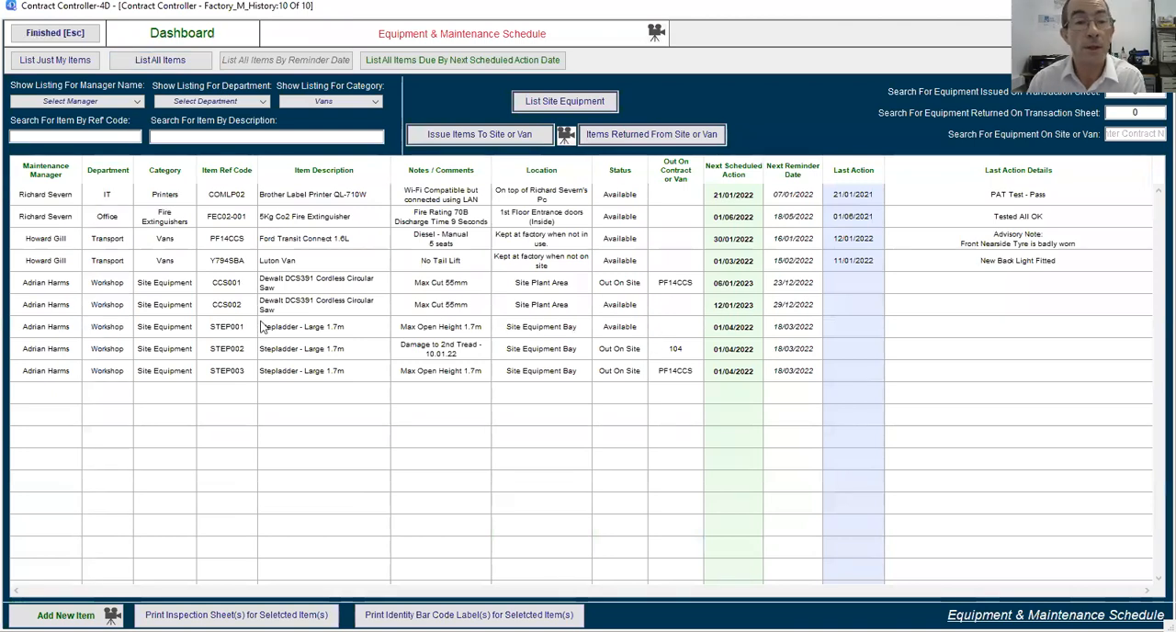
Filter the listing to Vans and check the equipment held on the Luton Van in its record, returning to the full item list.
click(308, 102)
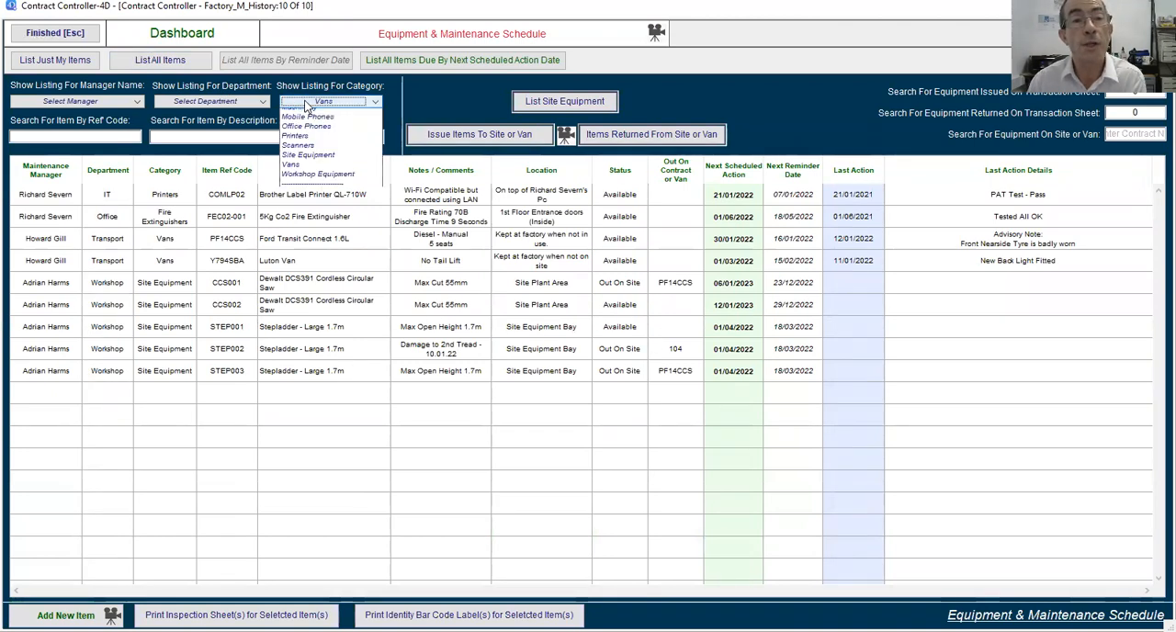
click(307, 221)
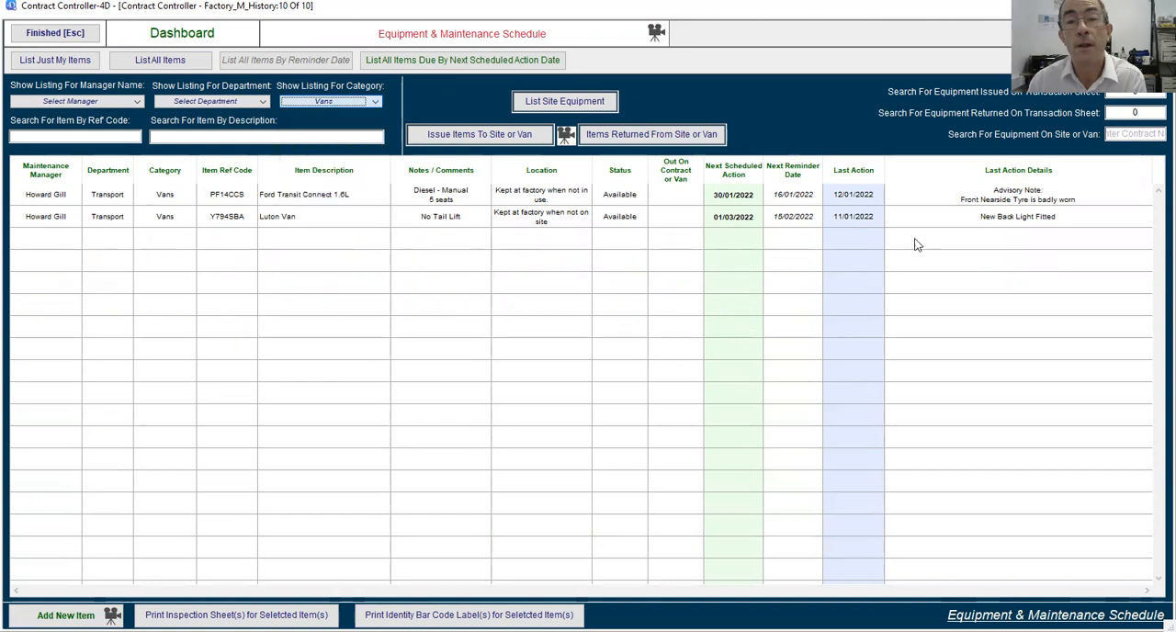
double_click(280, 220)
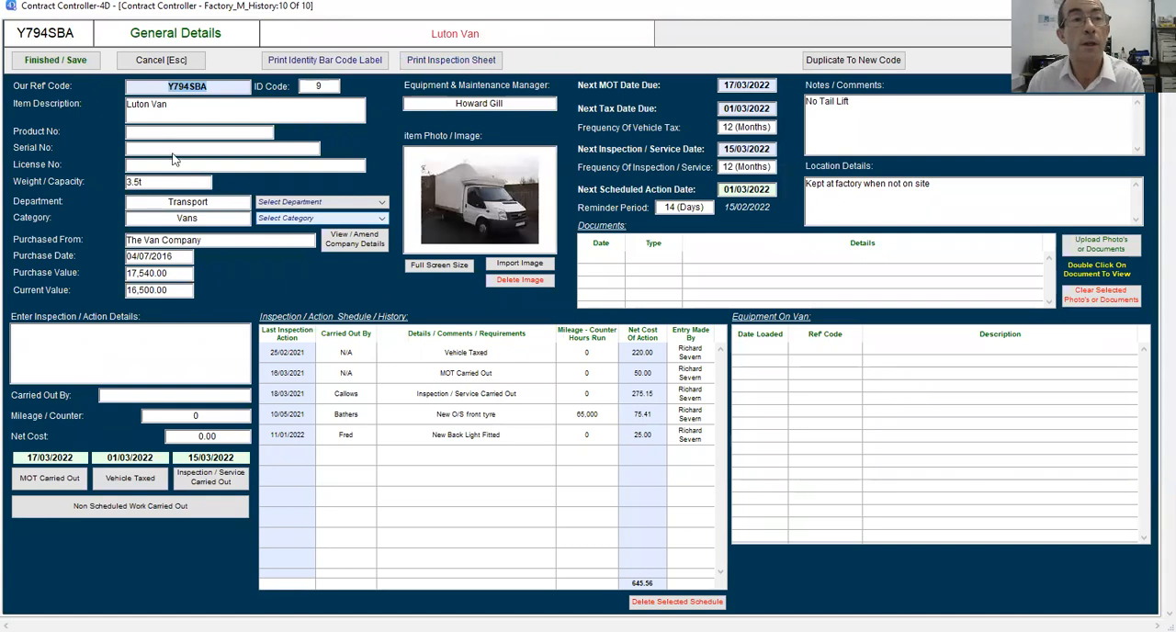
click(167, 61)
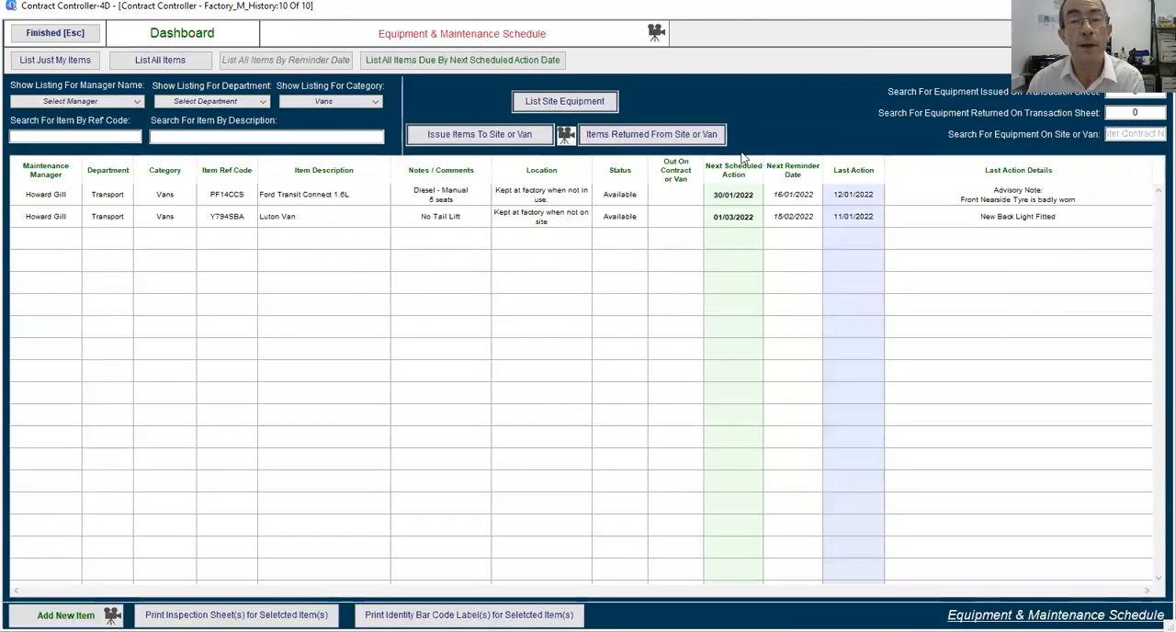
click(158, 60)
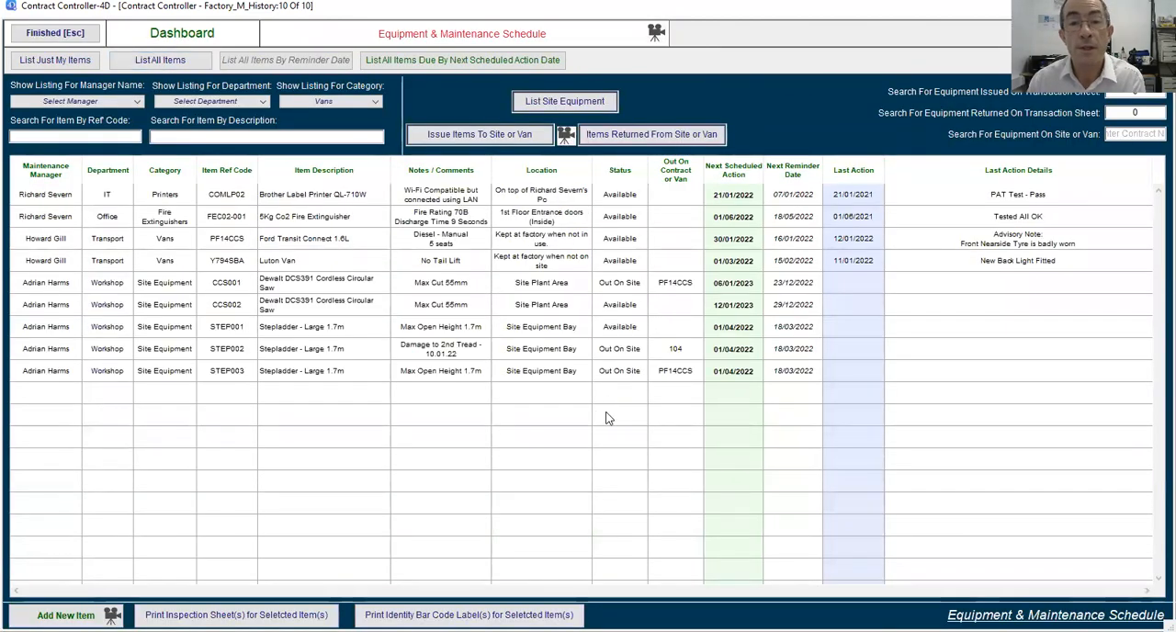